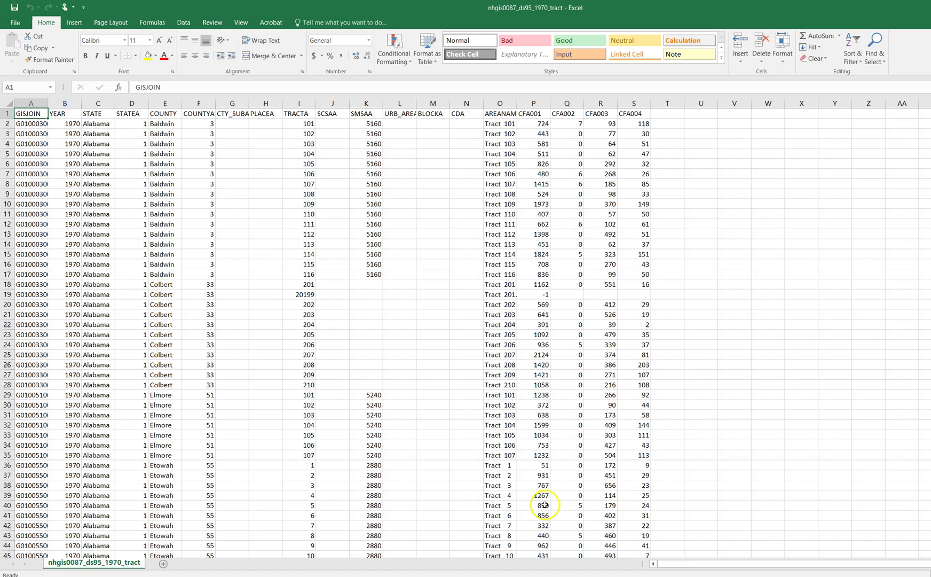
# Step: Open the ds95_1970_tract_codebook in Notepad, read the CFA001–CFA004 Tenure definitions, then close it
pyautogui.click(553, 574)
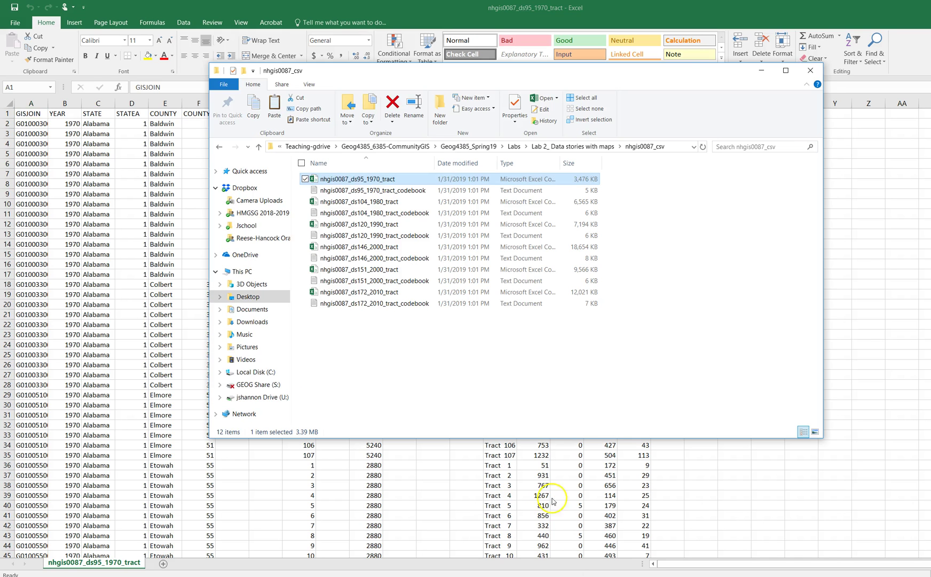
pyautogui.click(404, 192)
pyautogui.doubleClick(404, 192)
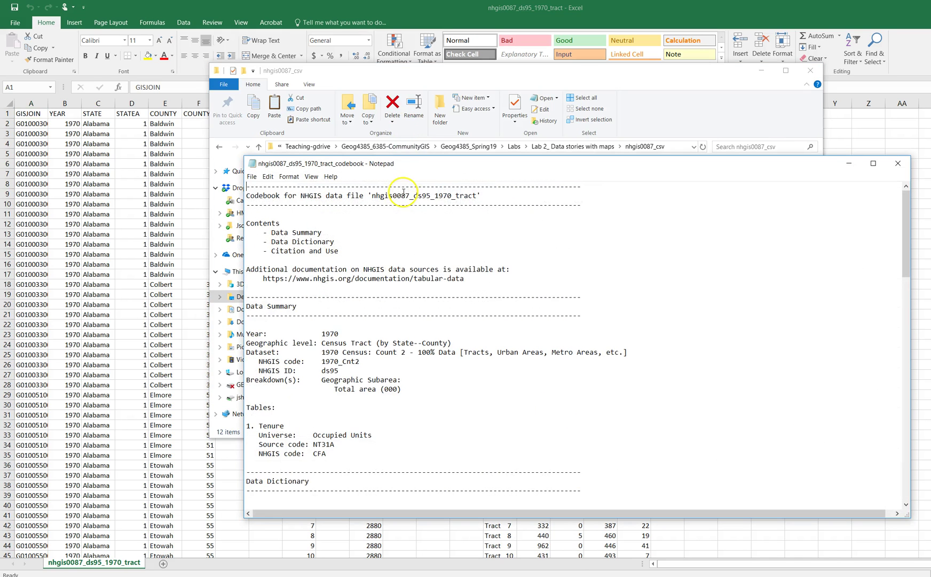
pyautogui.scroll(-10, 409, 274)
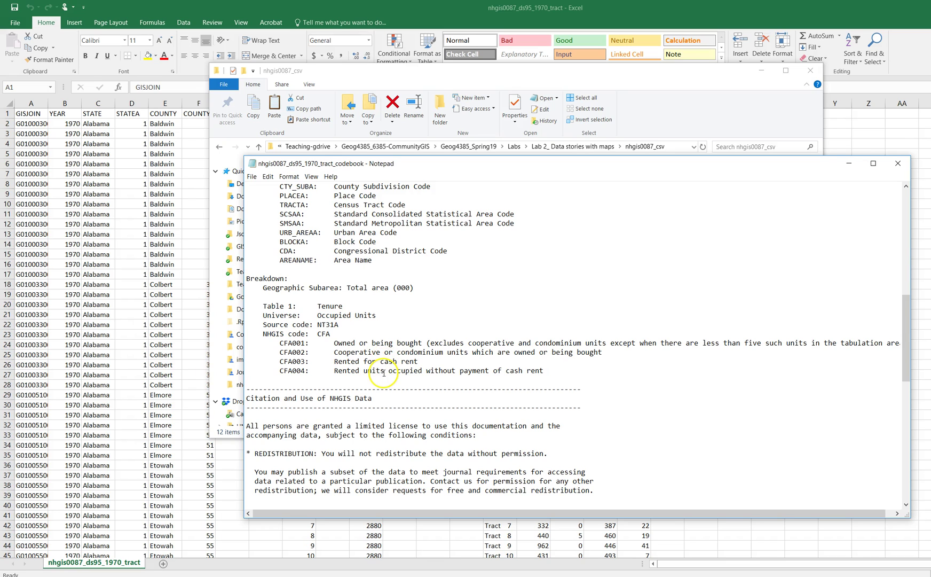
pyautogui.click(898, 164)
# Step: Close the data folder, select the whole tract table and turn on Data > Filter
pyautogui.click(810, 69)
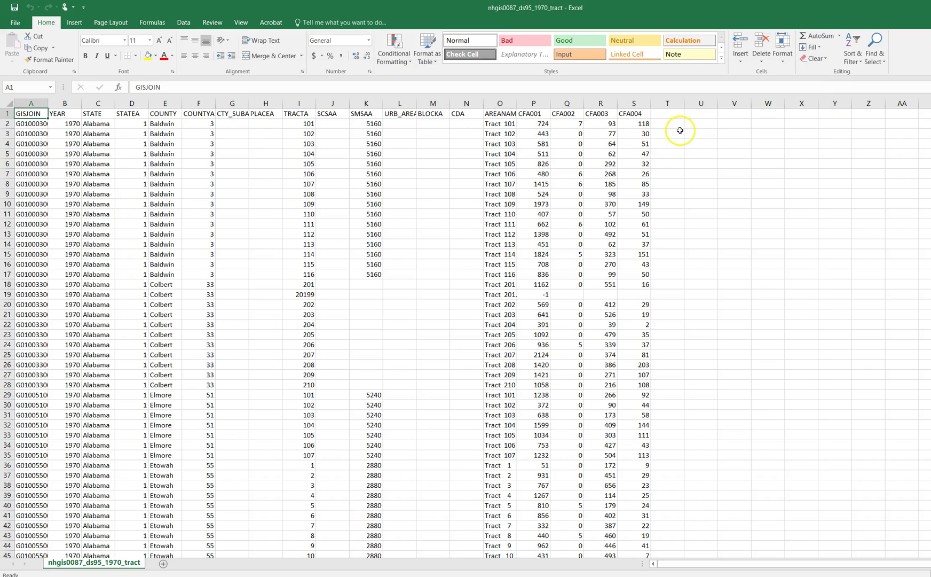
pyautogui.click(348, 176)
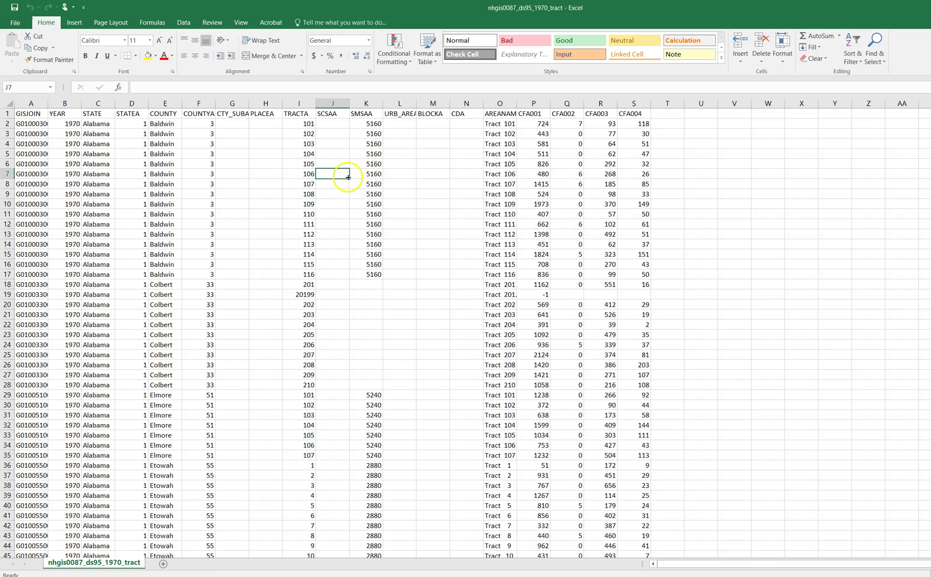
pyautogui.hotkey('ctrl', 'a')
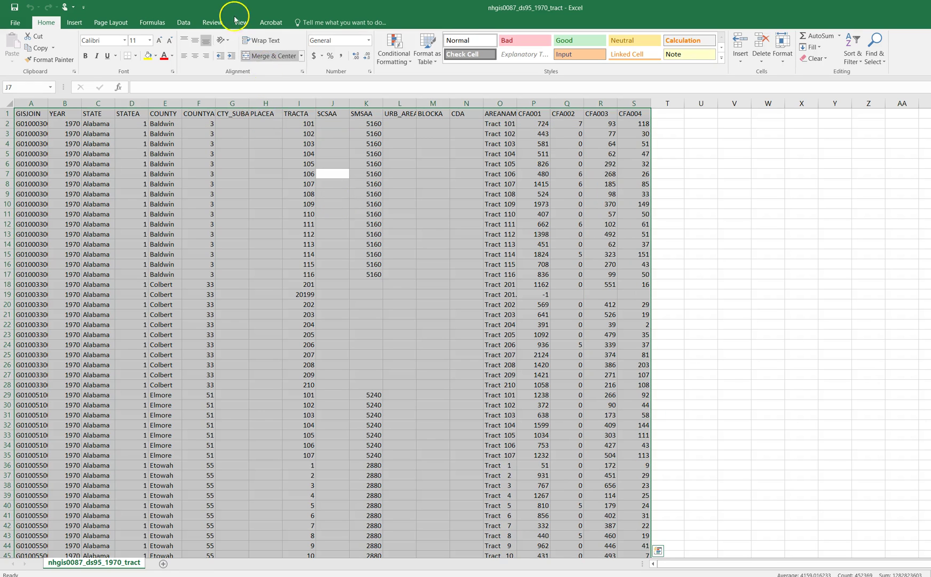
pyautogui.click(181, 24)
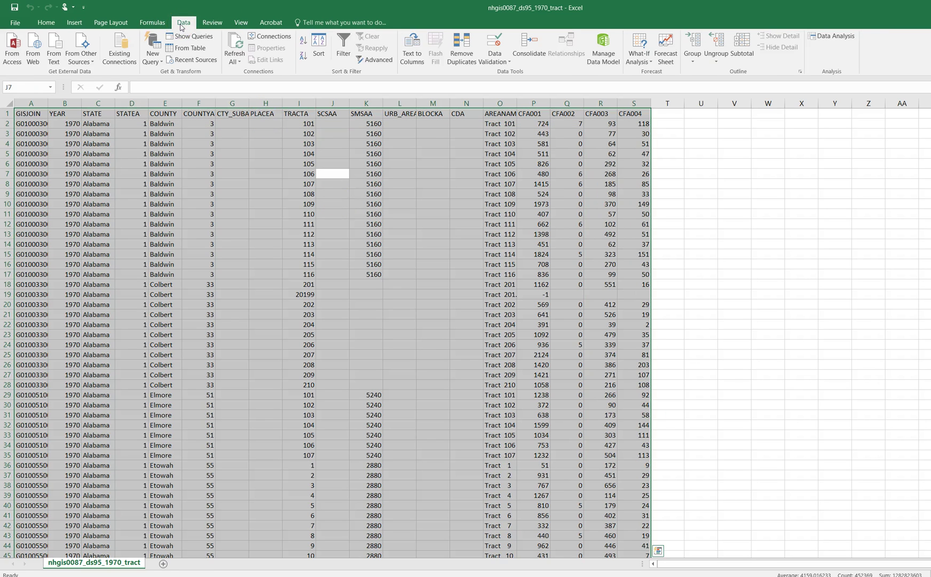
pyautogui.click(346, 45)
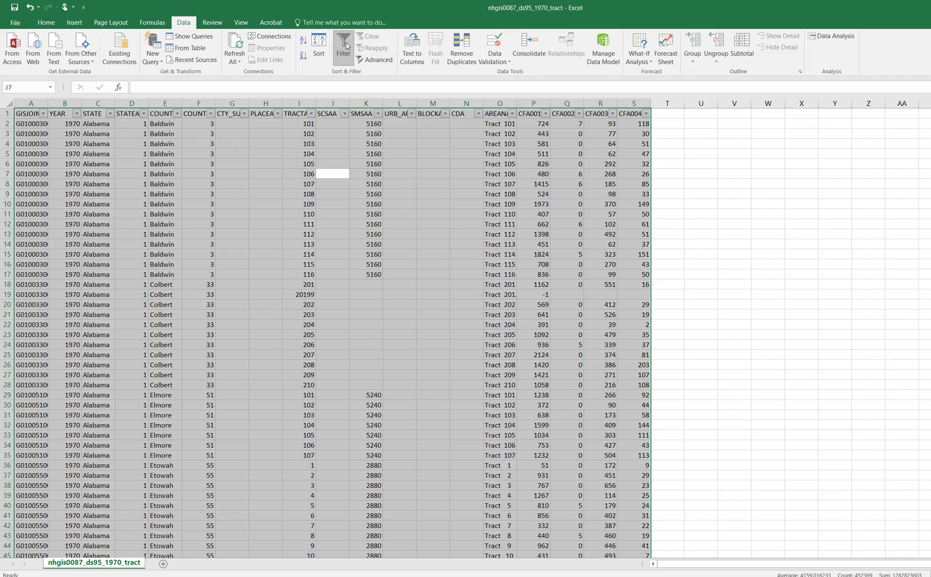
# Step: Filter the STATE column to Georgia only, showing 516 of 34647 records
pyautogui.click(110, 113)
pyautogui.click(27, 214)
pyautogui.click(27, 224)
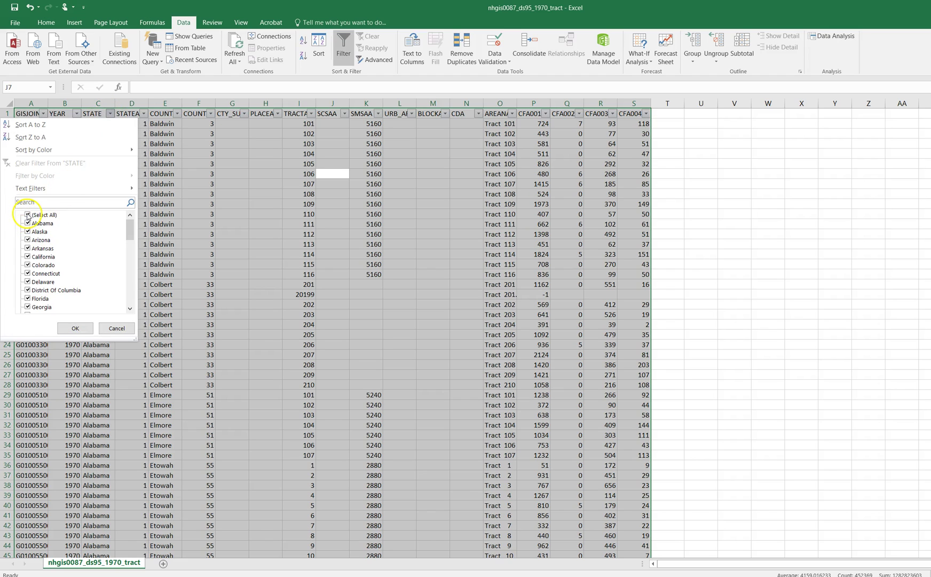
pyautogui.click(76, 328)
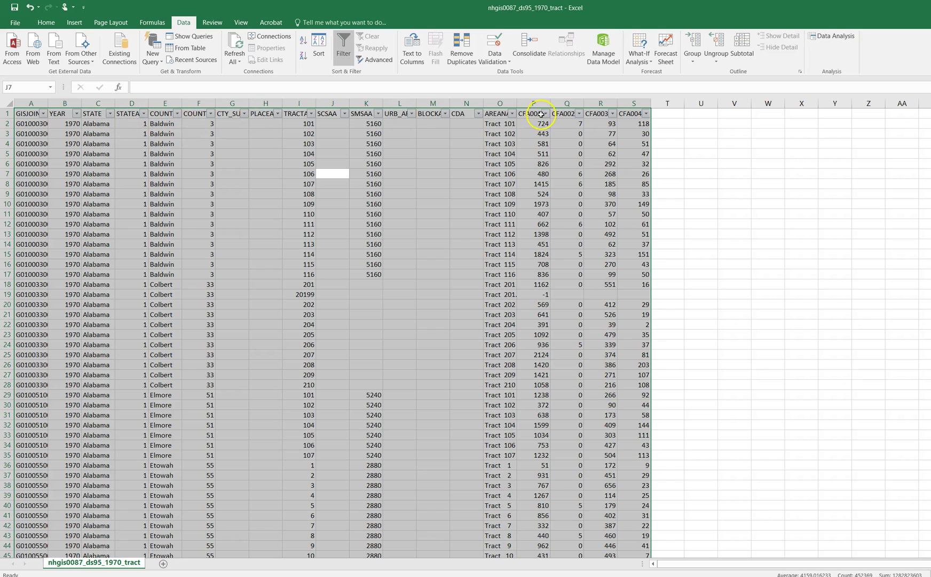
pyautogui.click(110, 113)
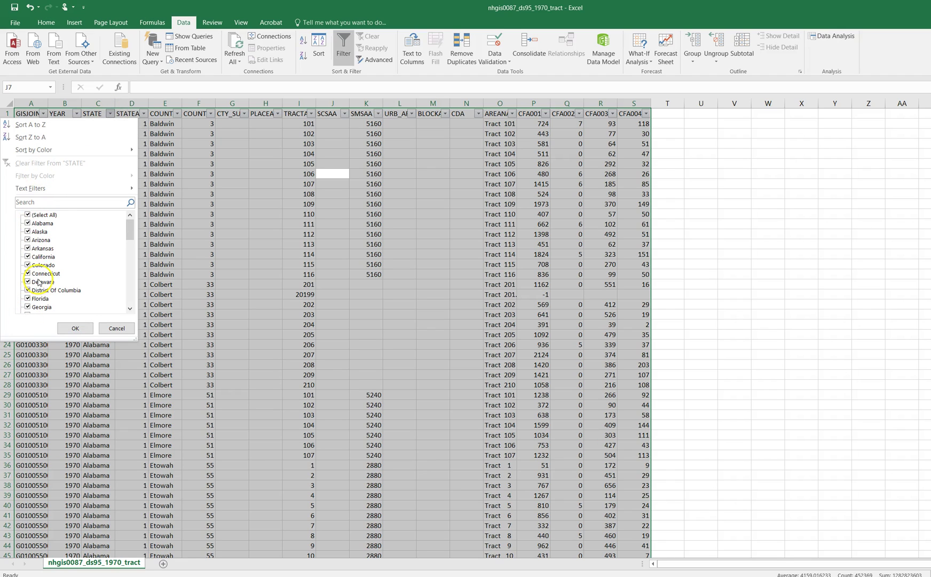
pyautogui.click(27, 215)
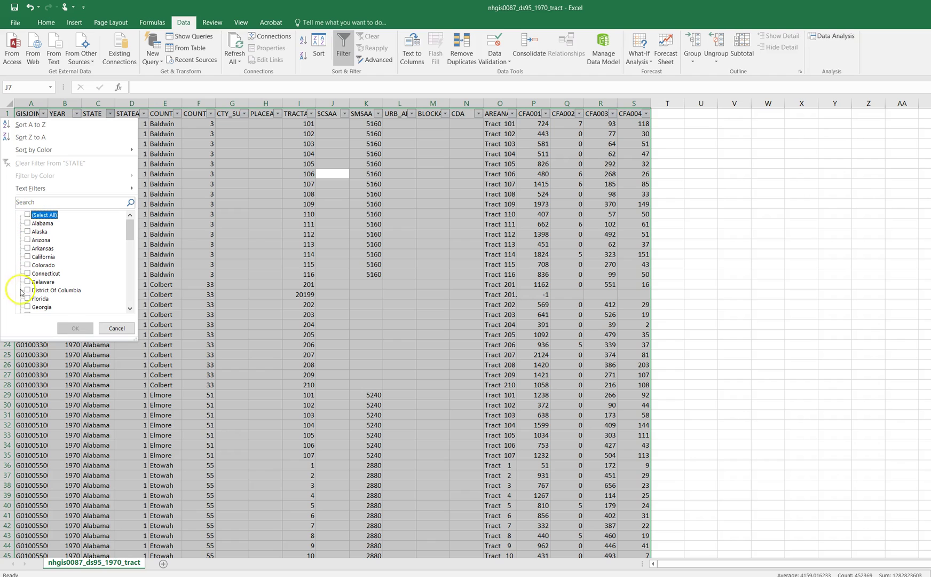
pyautogui.click(28, 307)
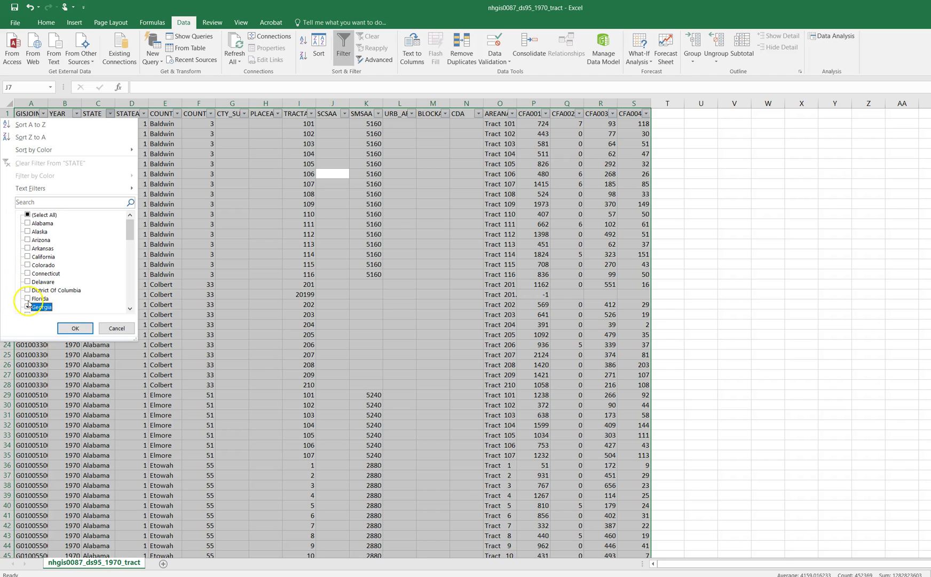
pyautogui.click(83, 333)
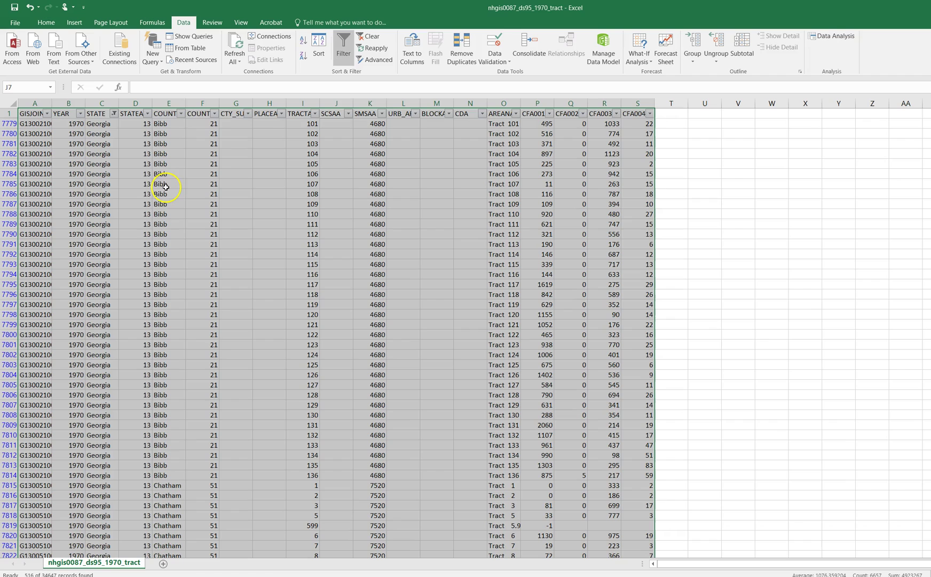
# Step: Filter the COUNTY column to Clarke only, leaving 15 records for tracts 1 through 15
pyautogui.click(181, 114)
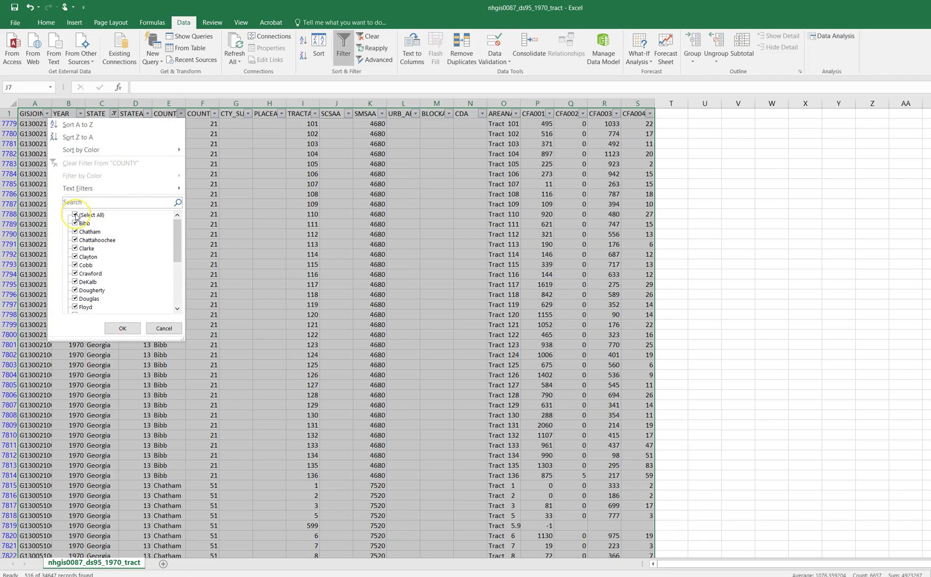
pyautogui.click(75, 215)
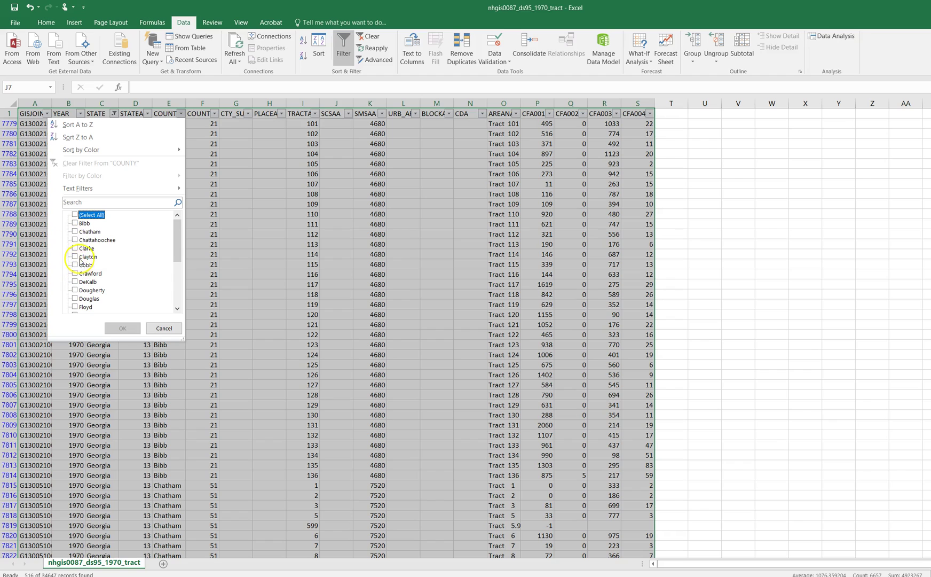
pyautogui.click(75, 249)
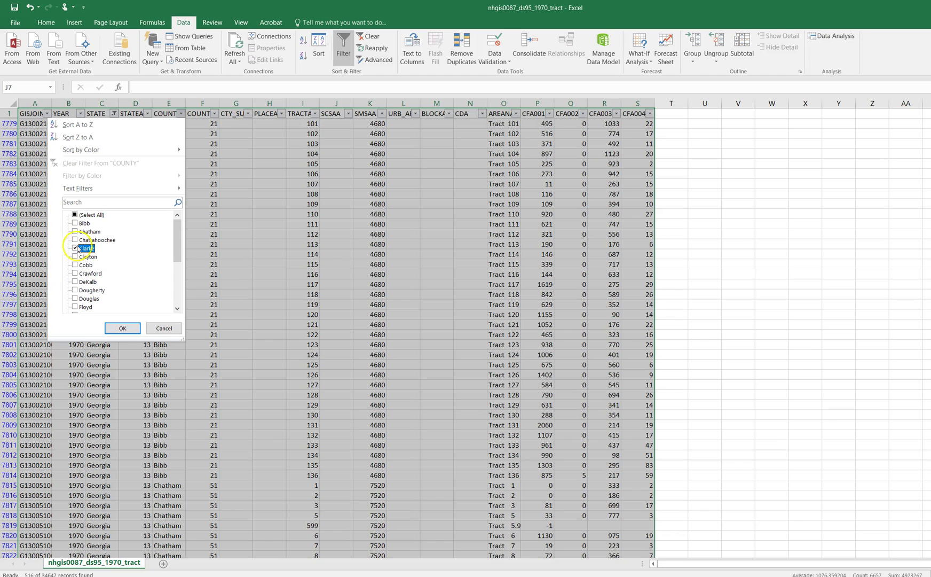
pyautogui.click(124, 327)
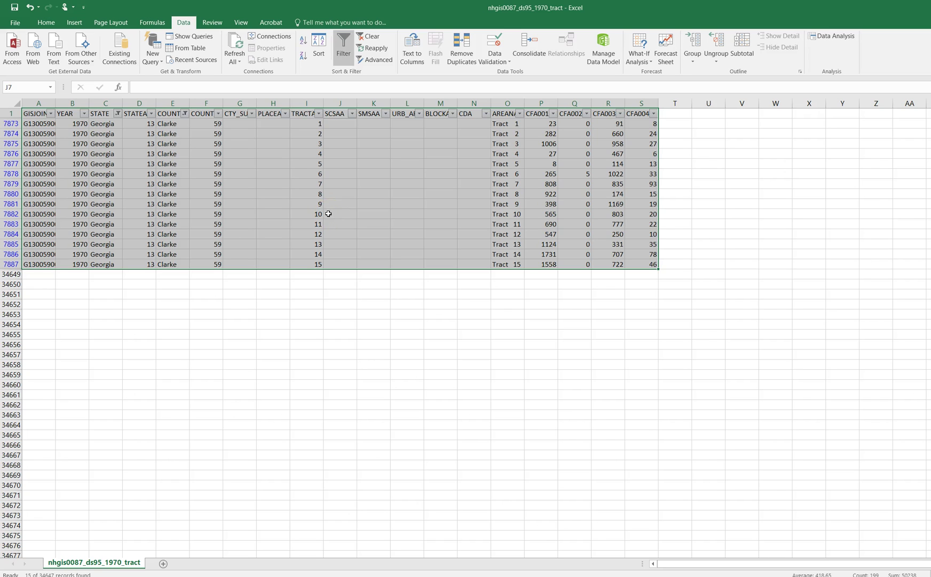
# Step: Copy the filtered Clarke rows with headers and paste them into A1 of new workbook Book1
pyautogui.hotkey('ctrl', 'c')
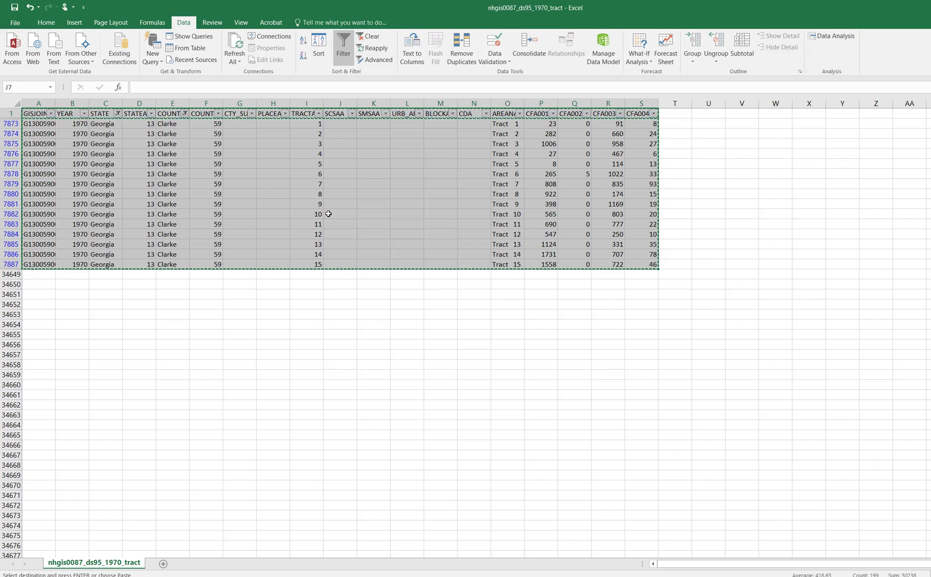
pyautogui.rightClick(328, 214)
pyautogui.click(362, 233)
pyautogui.hotkey('ctrl', 'n')
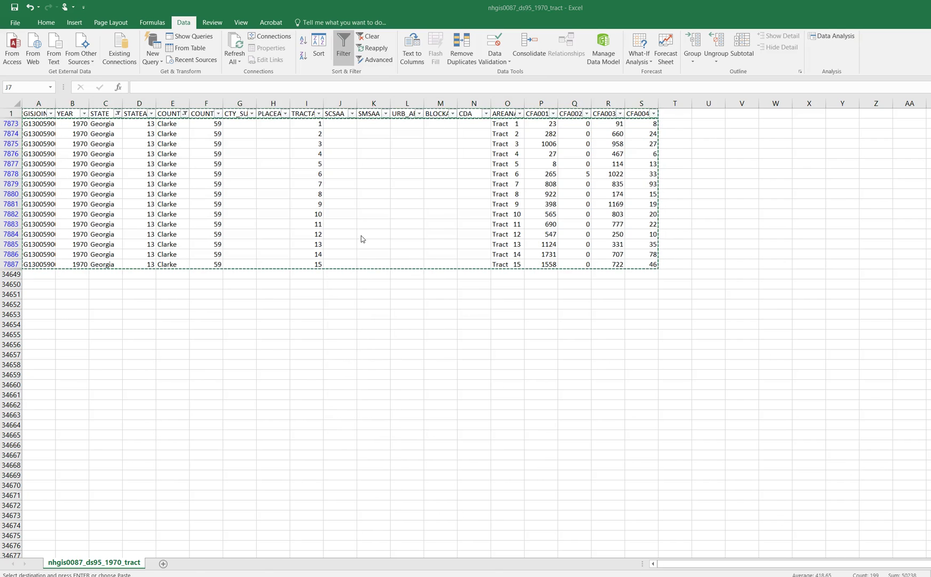
pyautogui.hotkey('ctrl', 'v')
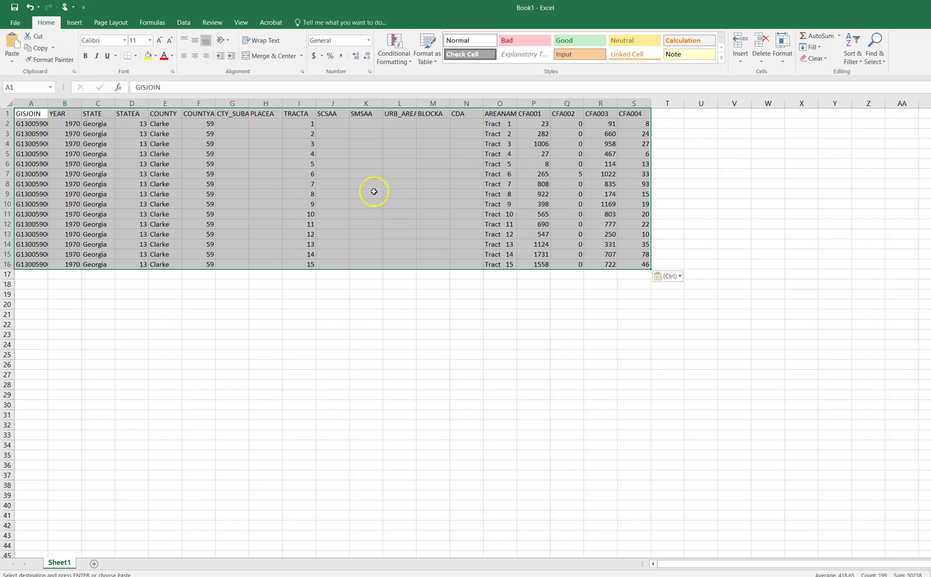
pyautogui.click(667, 113)
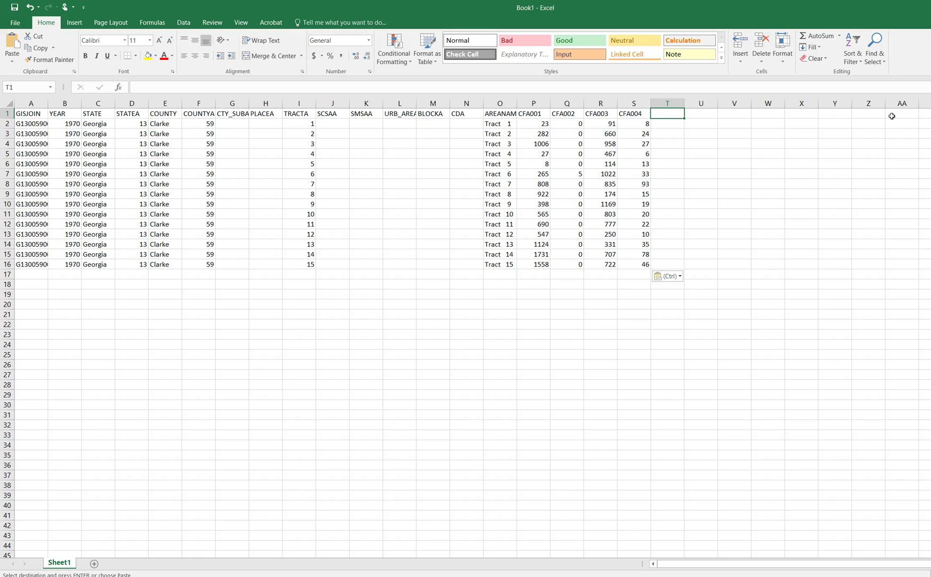
pyautogui.press('Down')
pyautogui.press('Left')
pyautogui.press('Left')
pyautogui.press('Left')
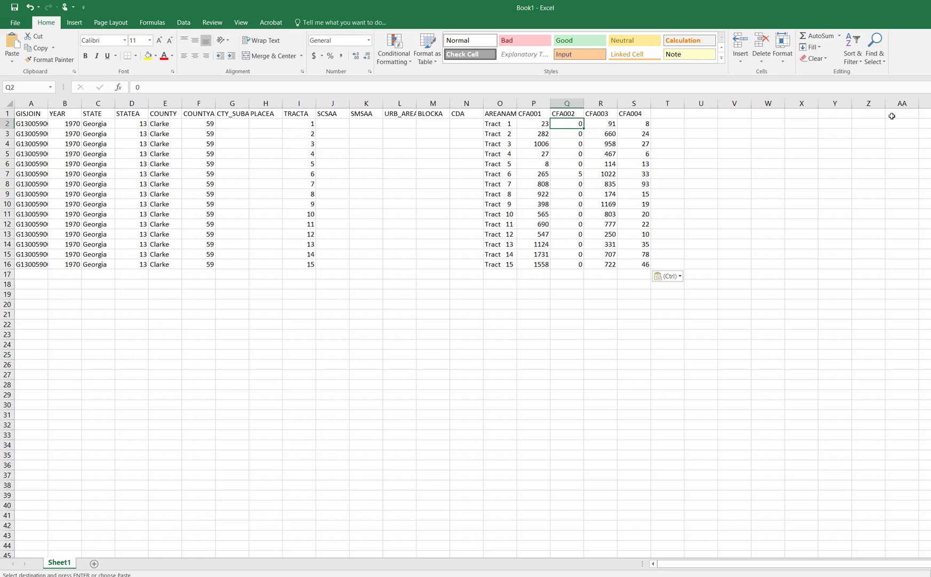
pyautogui.press('Left')
pyautogui.press('Right')
pyautogui.press('Left')
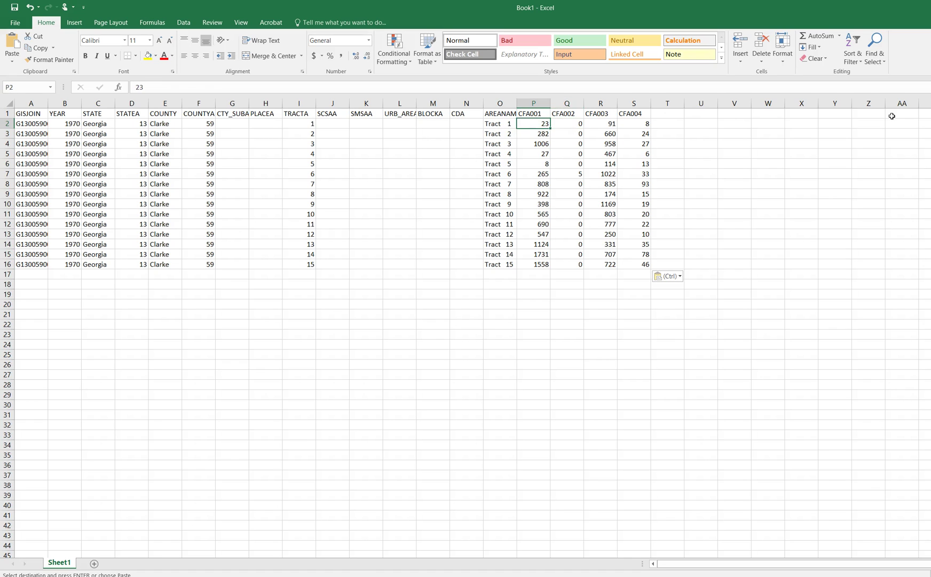
pyautogui.press('Down')
pyautogui.press('Down')
pyautogui.press('Down')
pyautogui.press('Up')
pyautogui.press('Up')
pyautogui.press('Up')
pyautogui.press('Right')
pyautogui.press('Up')
pyautogui.press('Down')
pyautogui.press('Left')
pyautogui.press('Down')
pyautogui.press('Down')
pyautogui.press('Down')
pyautogui.press('Down')
pyautogui.press('Up')
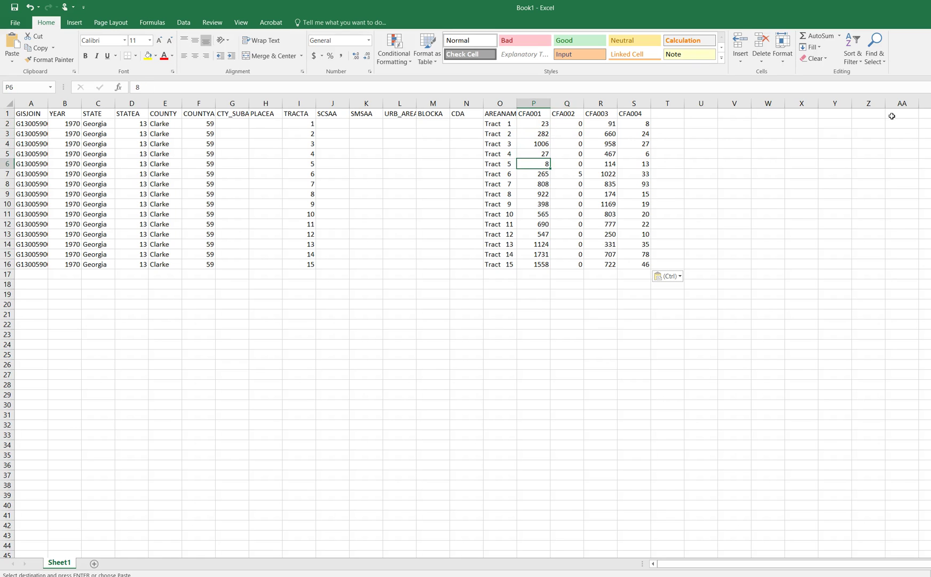
pyautogui.press('Down')
pyautogui.press('Up')
pyautogui.press('Up')
pyautogui.press('Up')
pyautogui.press('Up')
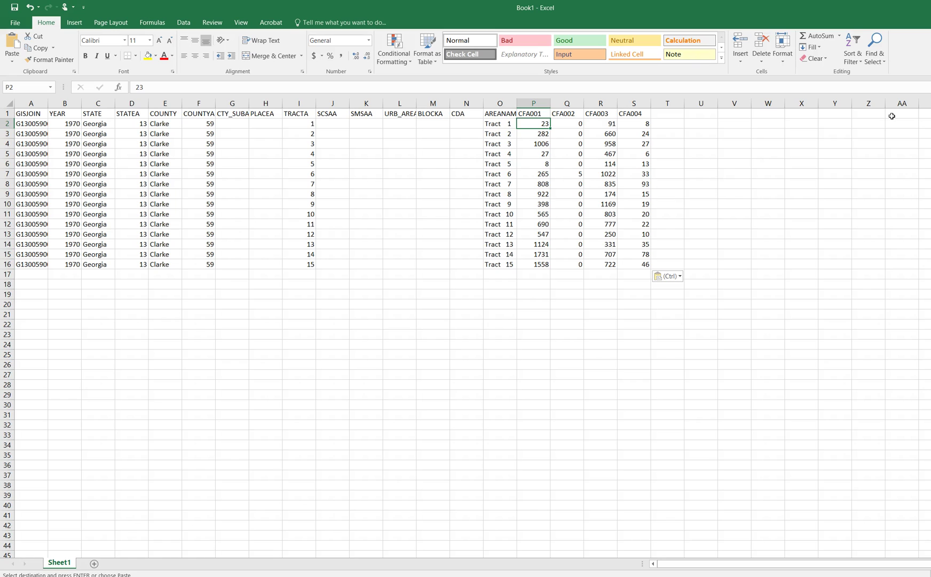
pyautogui.press('Right')
pyautogui.press('Right')
pyautogui.press('Right')
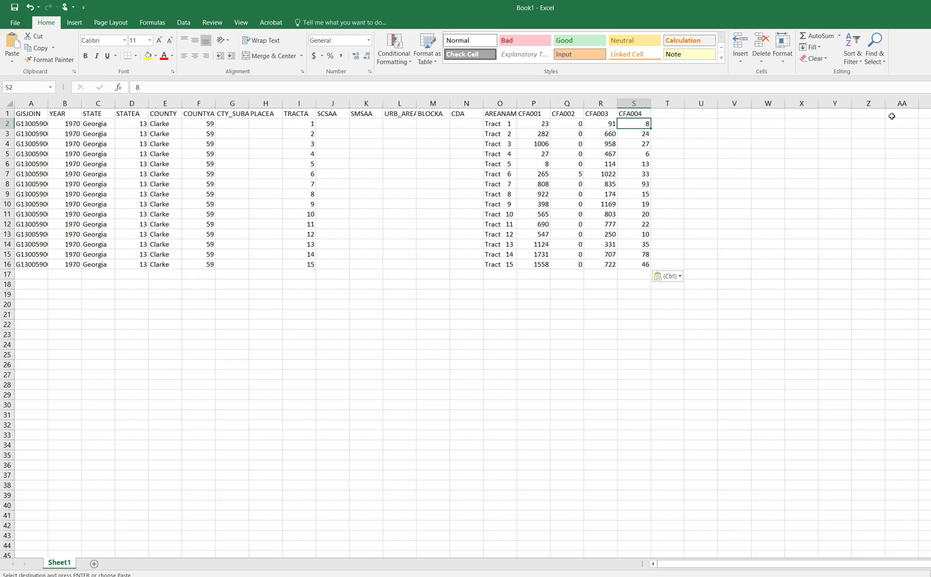
pyautogui.hotkey('shift', 'Left')
pyautogui.hotkey('shift', 'Left')
pyautogui.hotkey('shift', 'Left')
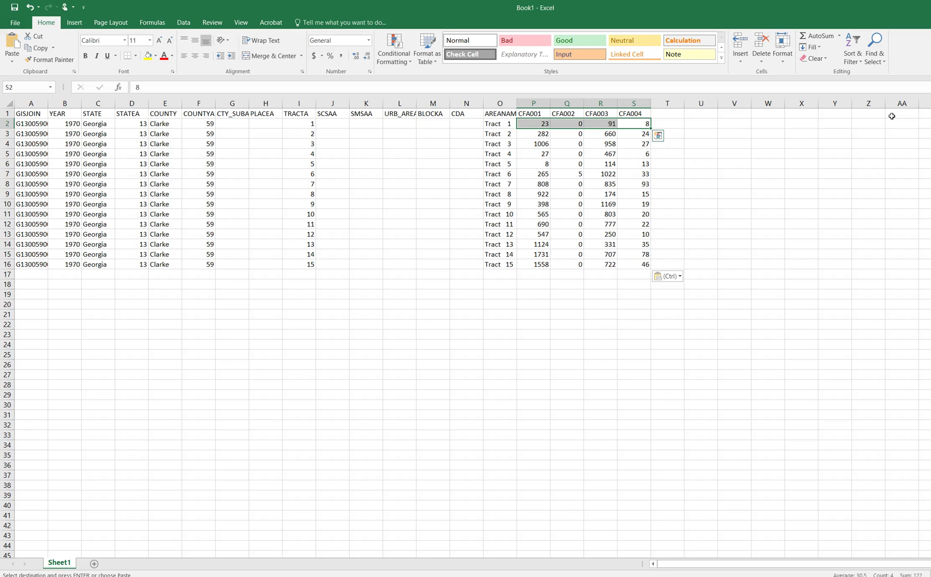
pyautogui.press('Right')
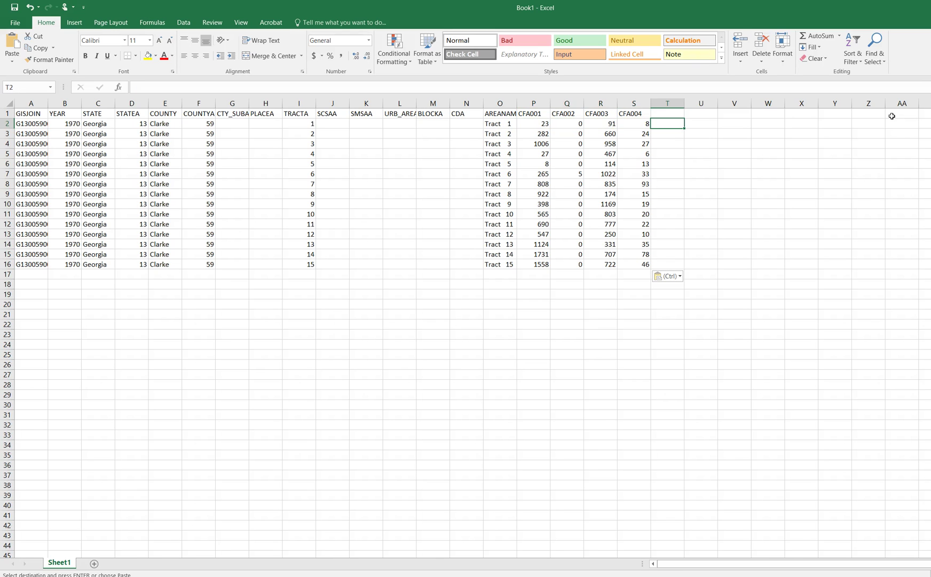
# Step: Add the heading 'ownpct' in cell T1
pyautogui.press('Up')
pyautogui.write('ow')
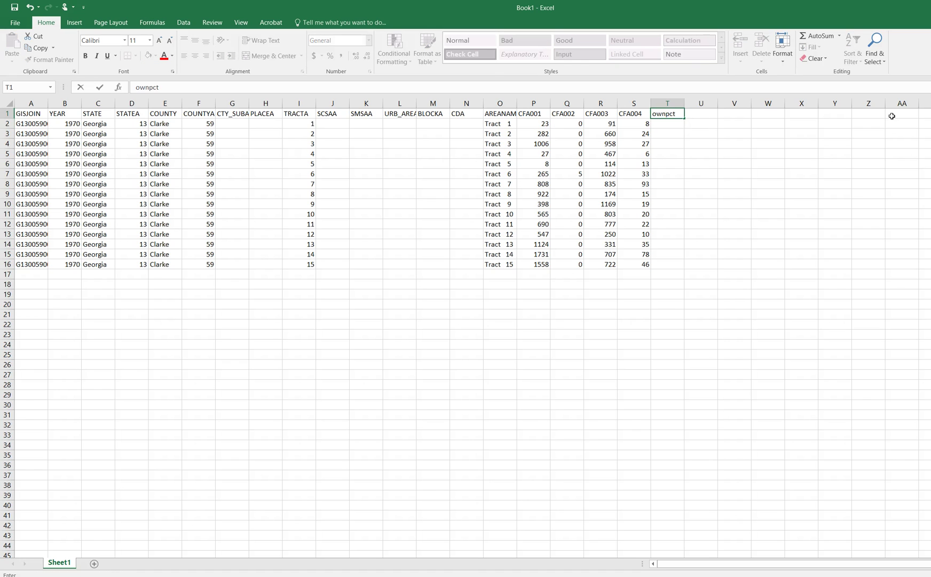
pyautogui.press('Return')
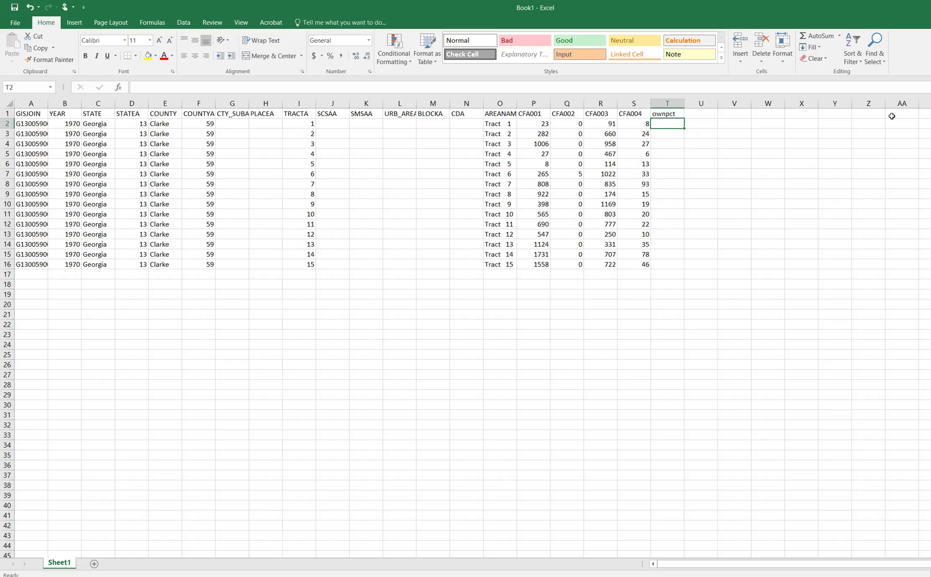
# Step: Enter =SUM(P2/(P2+Q2+R2+S2)) in T2, accepting Excel's parenthesis fix, giving 0.188525
pyautogui.write('=')
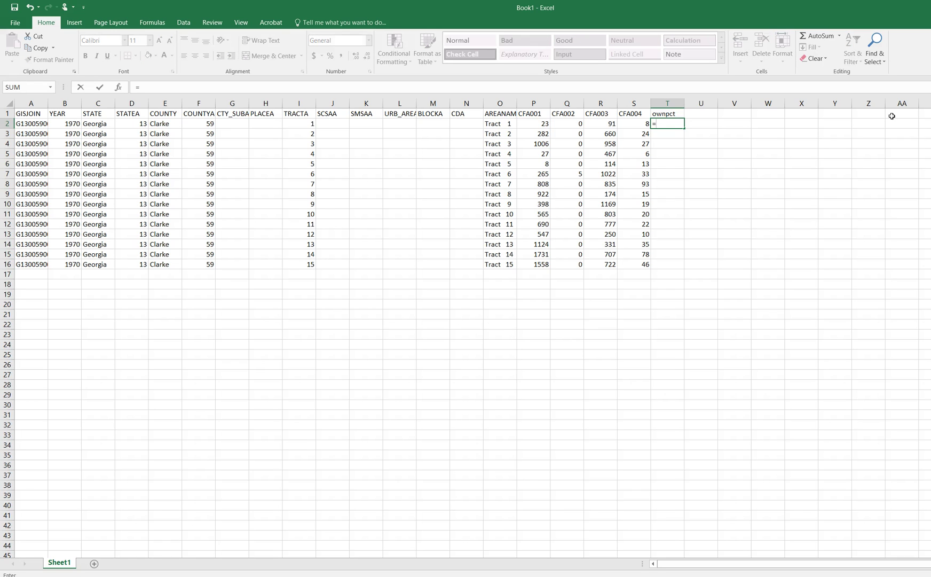
pyautogui.write('sum(')
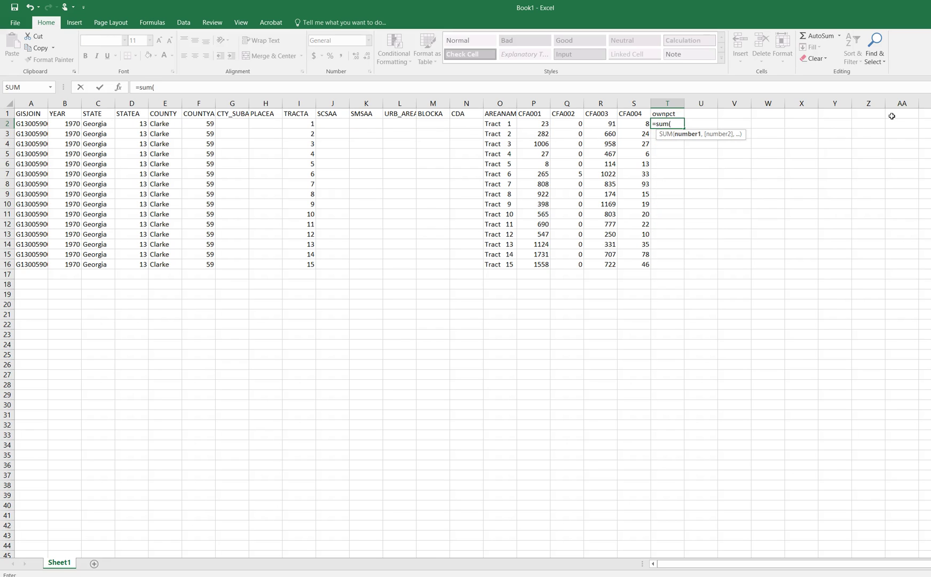
pyautogui.click(537, 124)
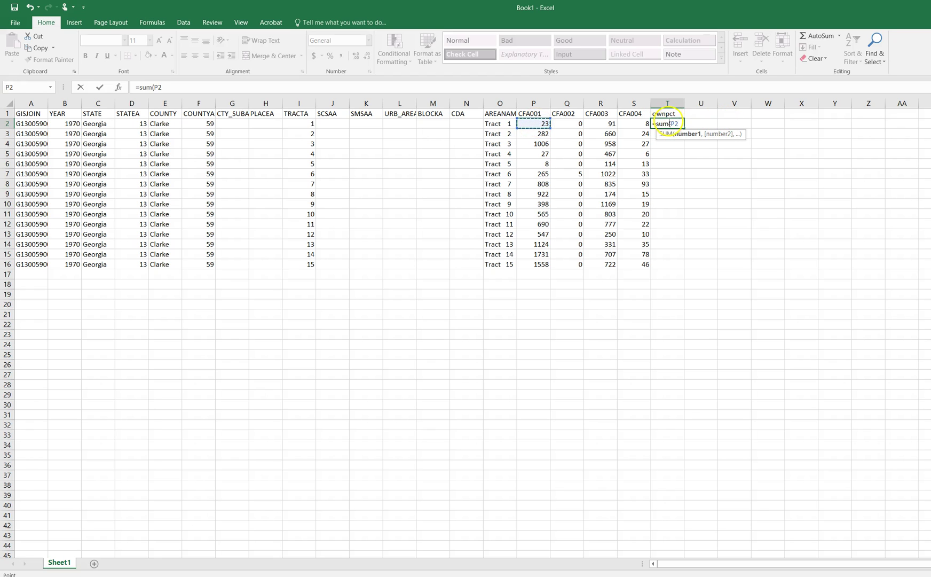
pyautogui.write('/(')
pyautogui.click(540, 123)
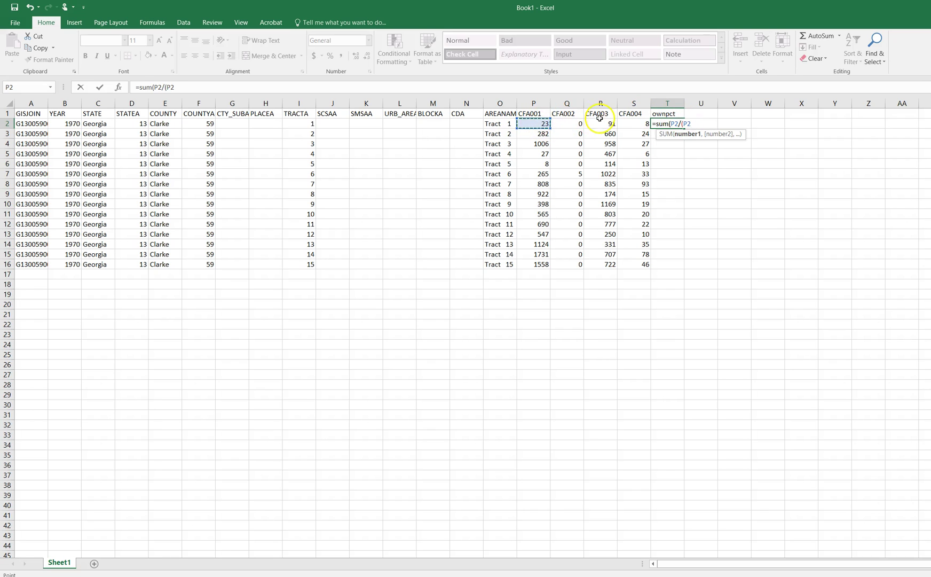
pyautogui.write('+')
pyautogui.click(566, 124)
pyautogui.write('+')
pyautogui.click(602, 123)
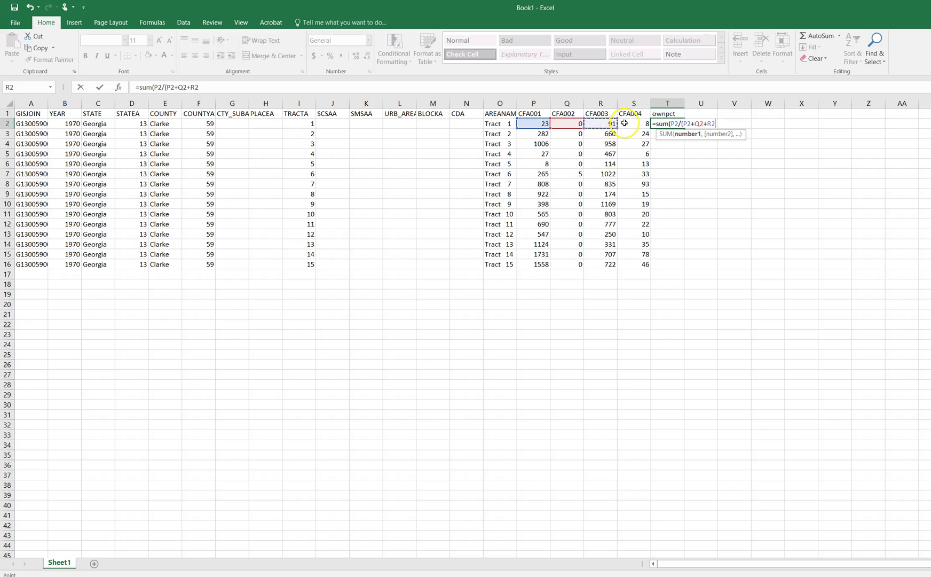
pyautogui.write('+')
pyautogui.click(634, 122)
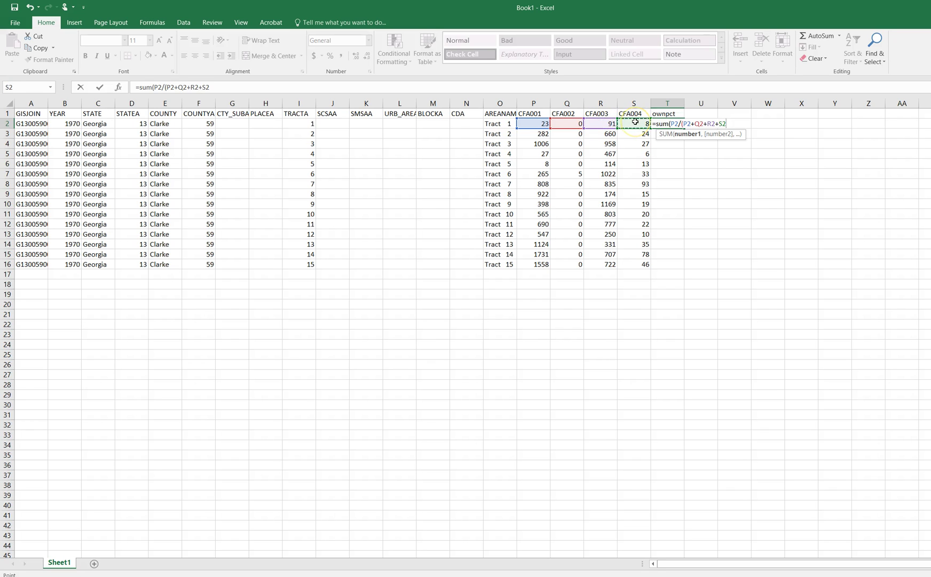
pyautogui.press('Return')
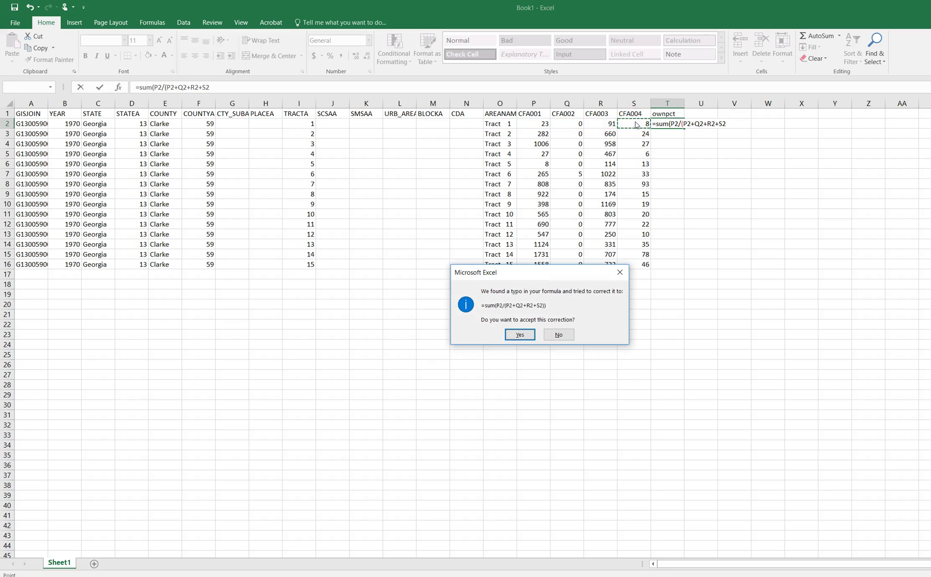
pyautogui.press('Return')
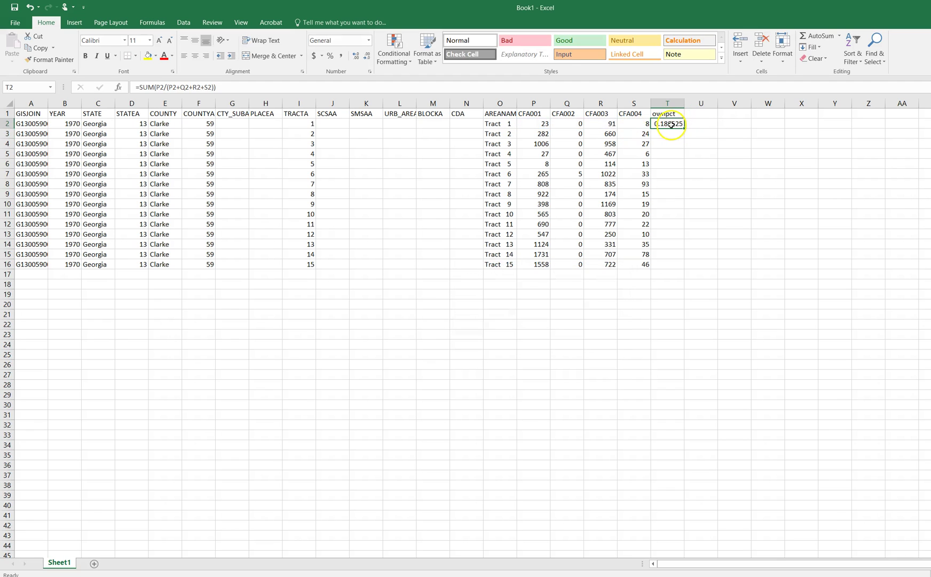
# Step: Multiply tract 1's ownpct formula by 100 so it shows 18.85246
pyautogui.click(216, 86)
pyautogui.write('*100')
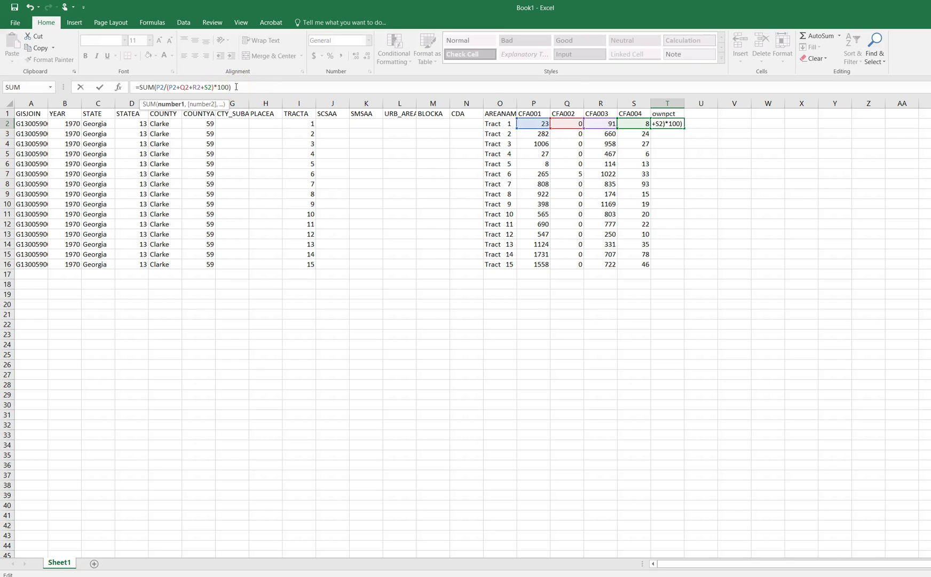
pyautogui.press('Return')
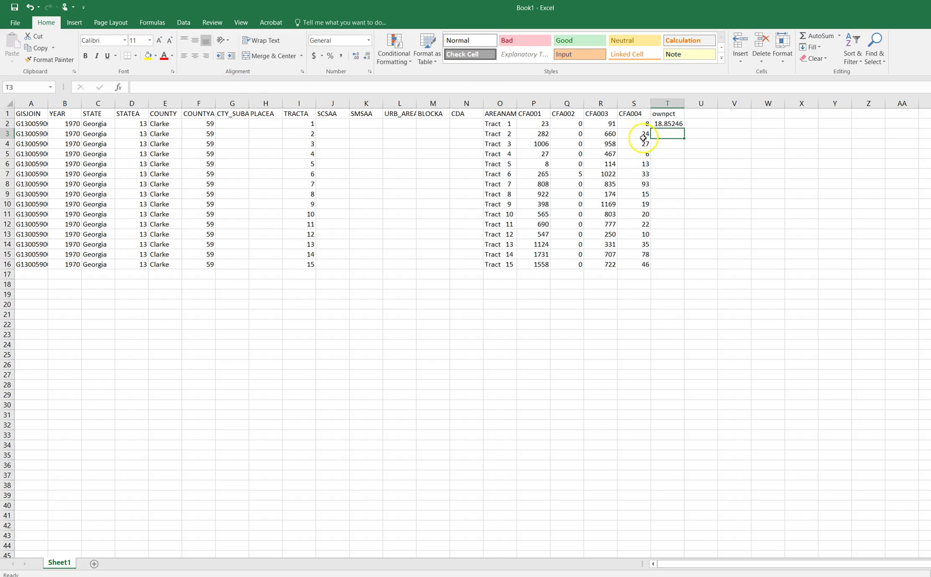
# Step: Fill the ownpct formula down from T2 to T16 and spot-check the lower tract results
pyautogui.click(668, 123)
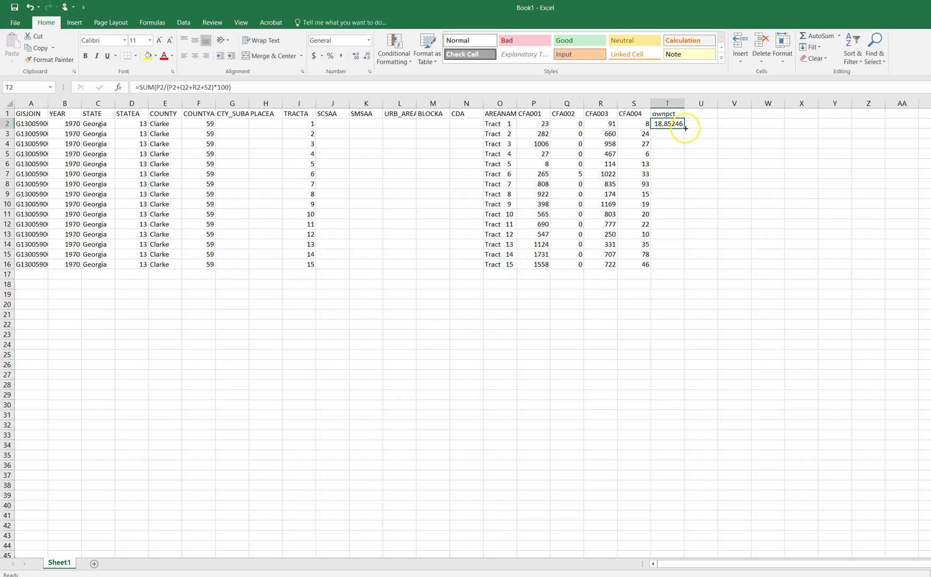
pyautogui.moveTo(685, 128); pyautogui.dragTo(685, 269)
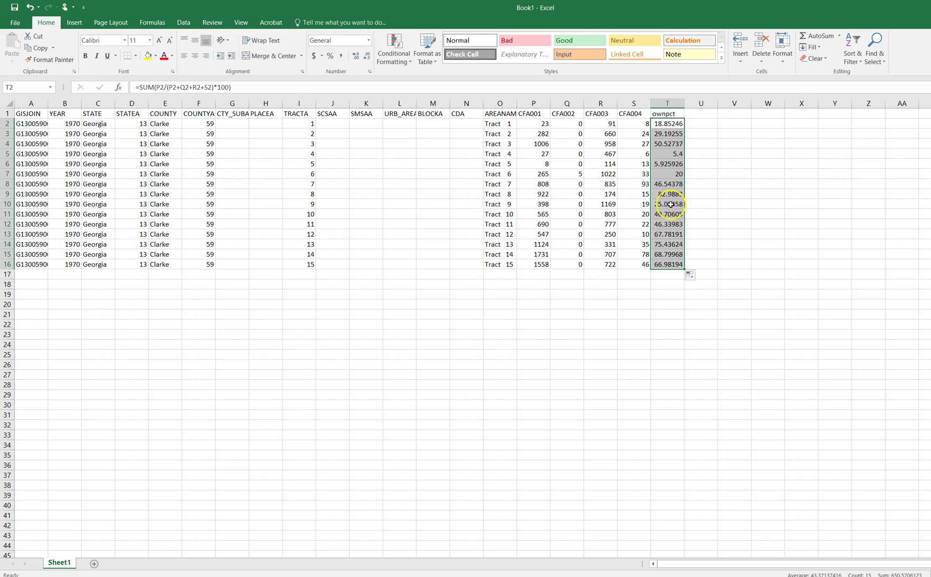
pyautogui.click(670, 164)
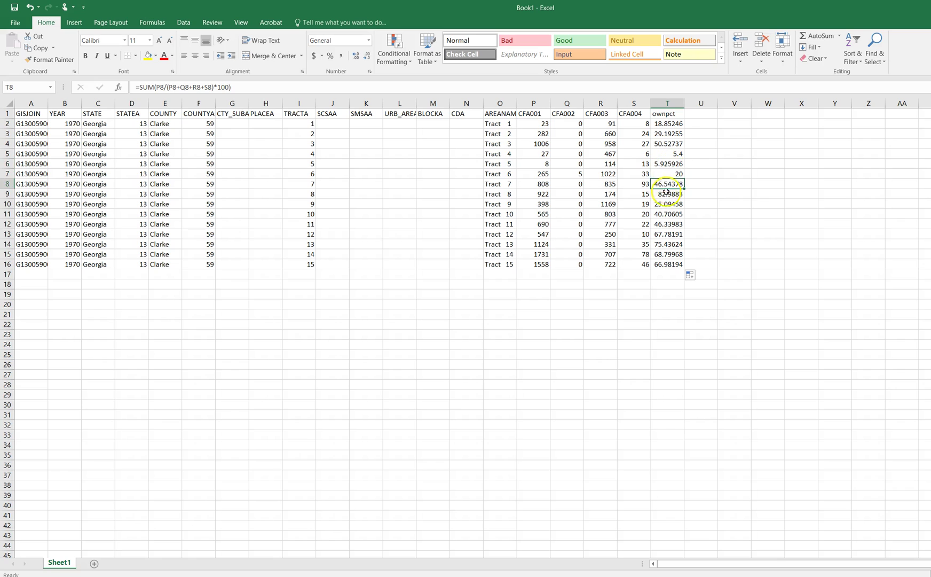
pyautogui.click(666, 214)
pyautogui.click(666, 236)
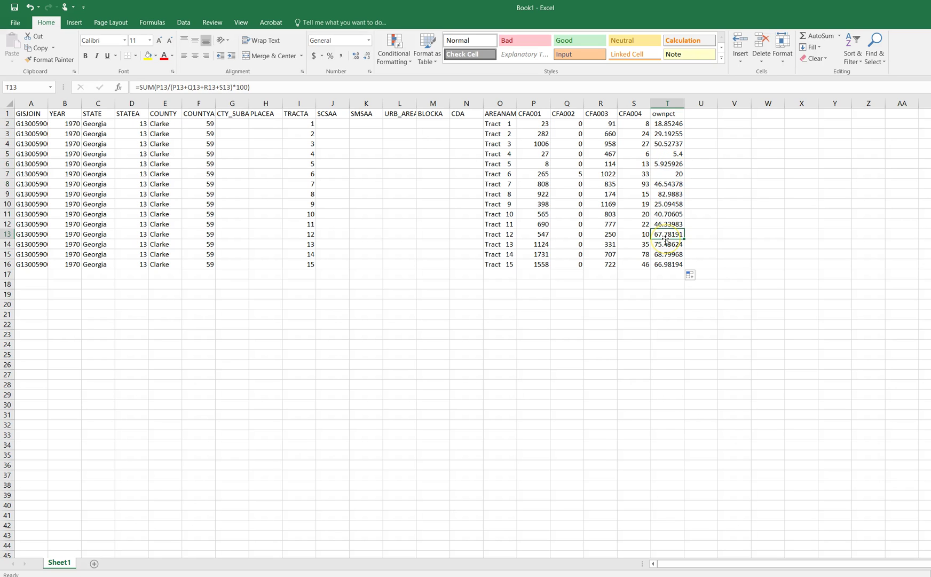